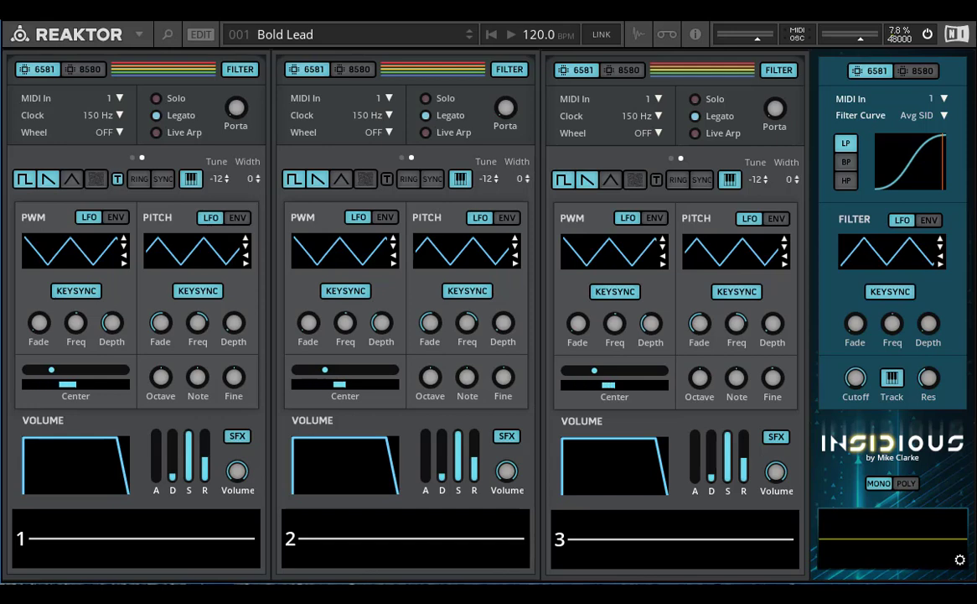
# Load the Init preset from the embedded FX bank and set voice 1 to the triangle waveform only
pyautogui.click(327, 34)
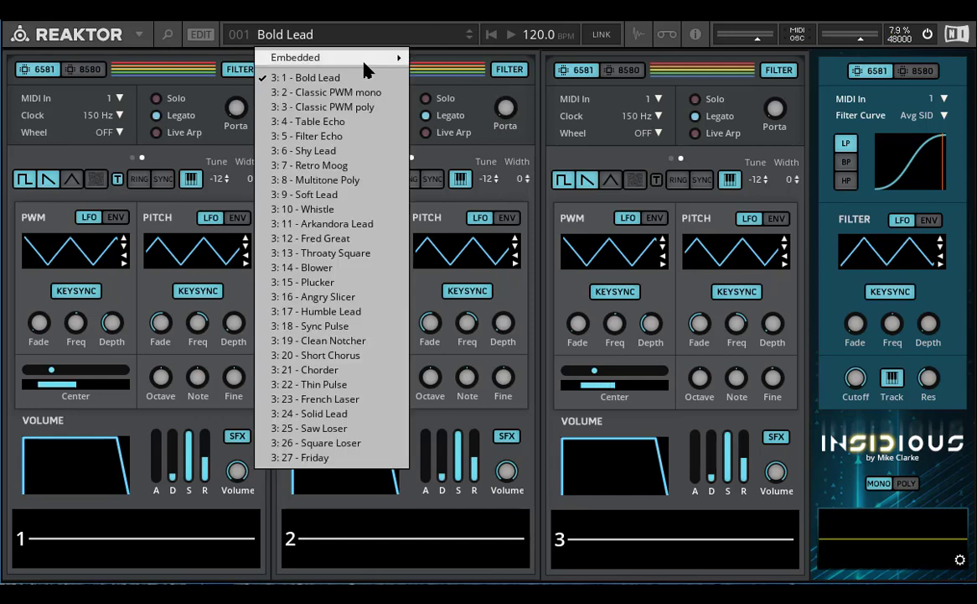
pyautogui.moveTo(330, 53)
pyautogui.moveTo(476, 144)
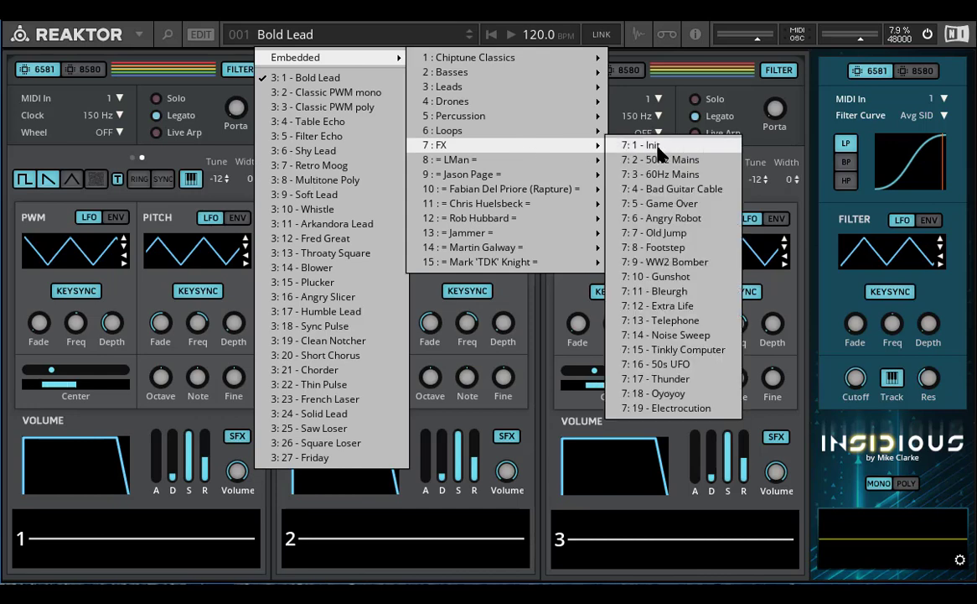
pyautogui.click(651, 148)
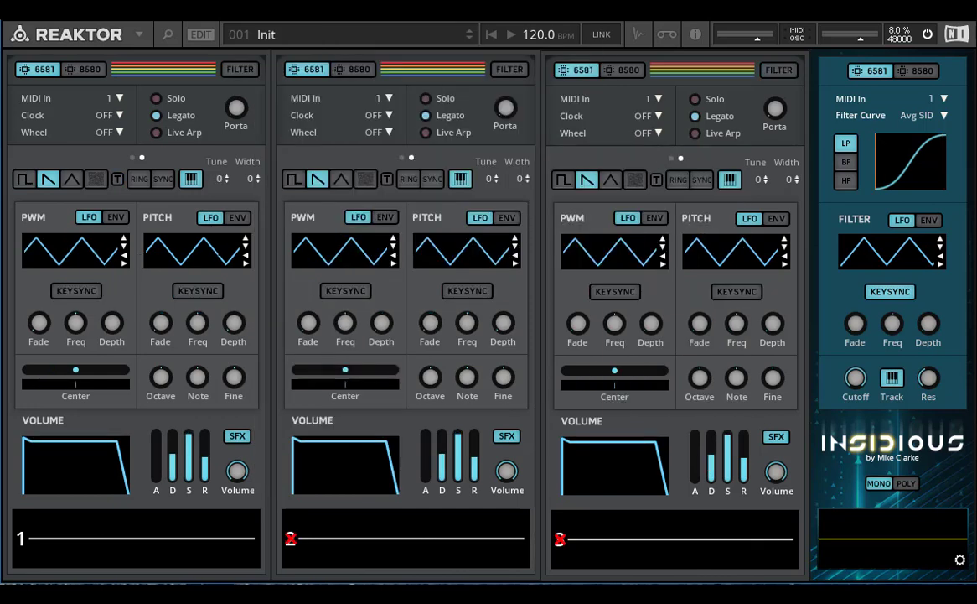
pyautogui.click(67, 181)
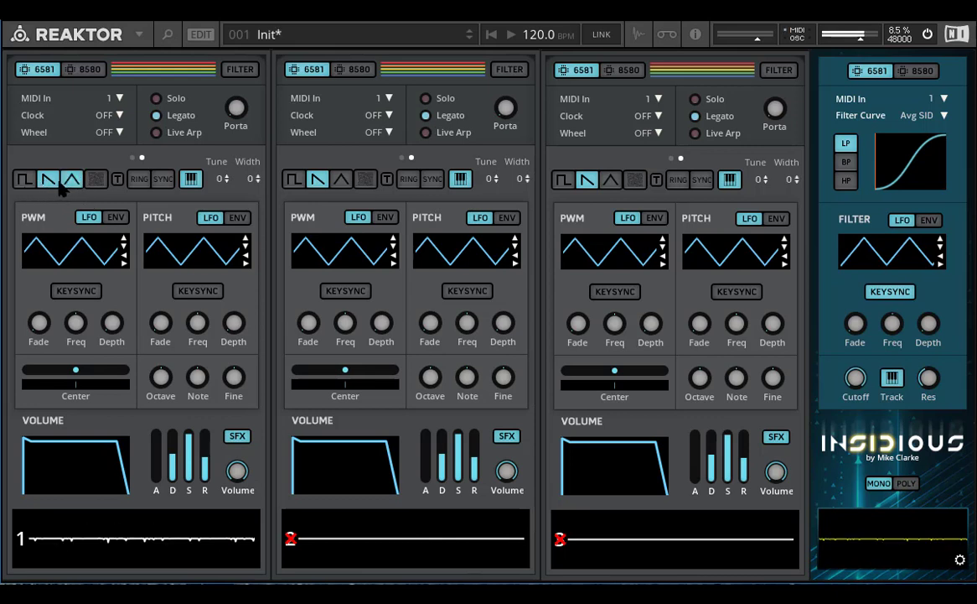
pyautogui.click(69, 182)
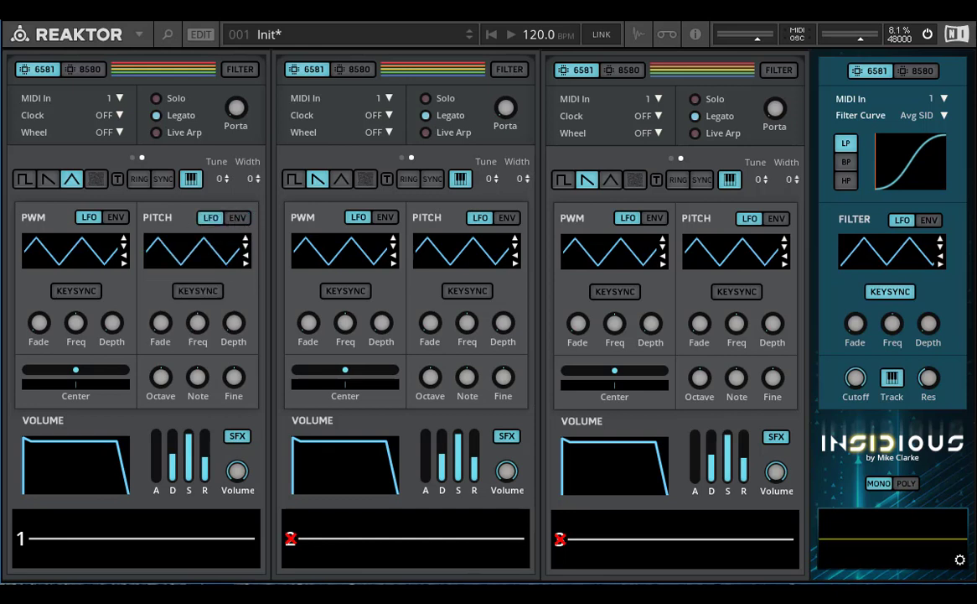
# Toggle voice 1's pitch modulation between the envelope and LFO modes, ending on LFO
pyautogui.click(234, 219)
pyautogui.click(232, 219)
pyautogui.click(233, 219)
pyautogui.click(232, 219)
pyautogui.moveTo(234, 375)
# Cycle voice 1's pitch LFO through the square and sawtooth shapes and back to triangle
pyautogui.click(248, 256)
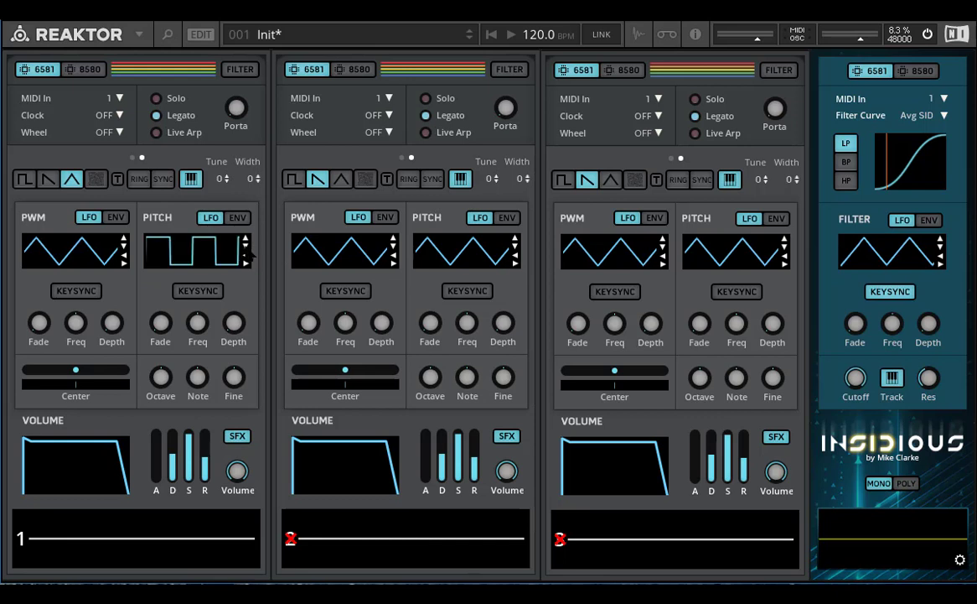
pyautogui.click(248, 257)
pyautogui.click(248, 257)
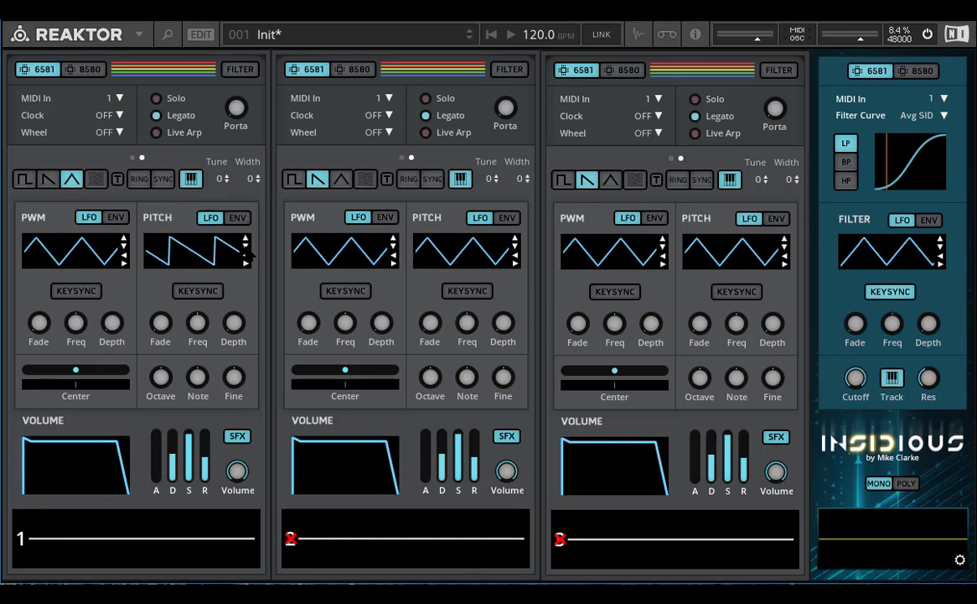
pyautogui.click(248, 257)
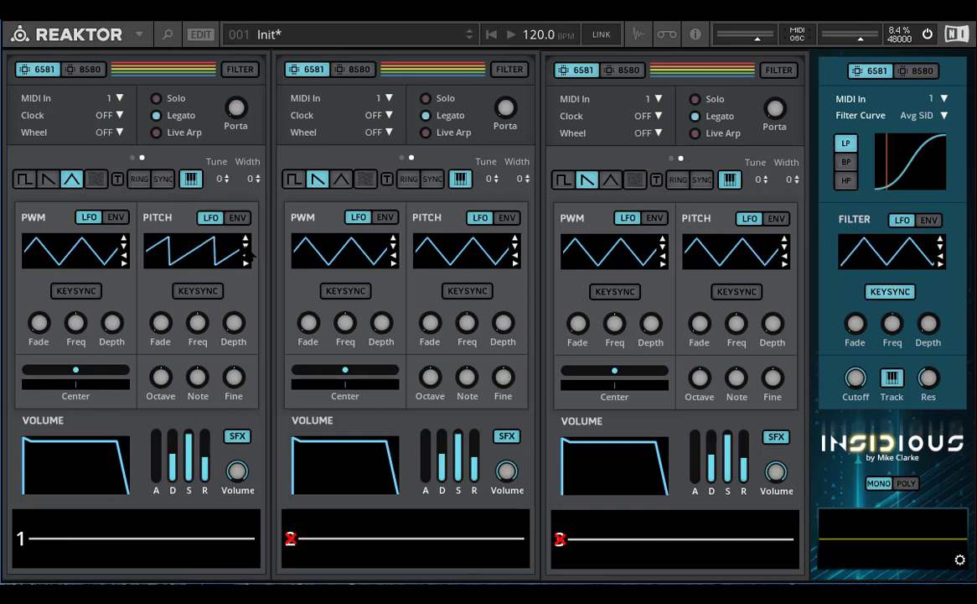
pyautogui.click(248, 257)
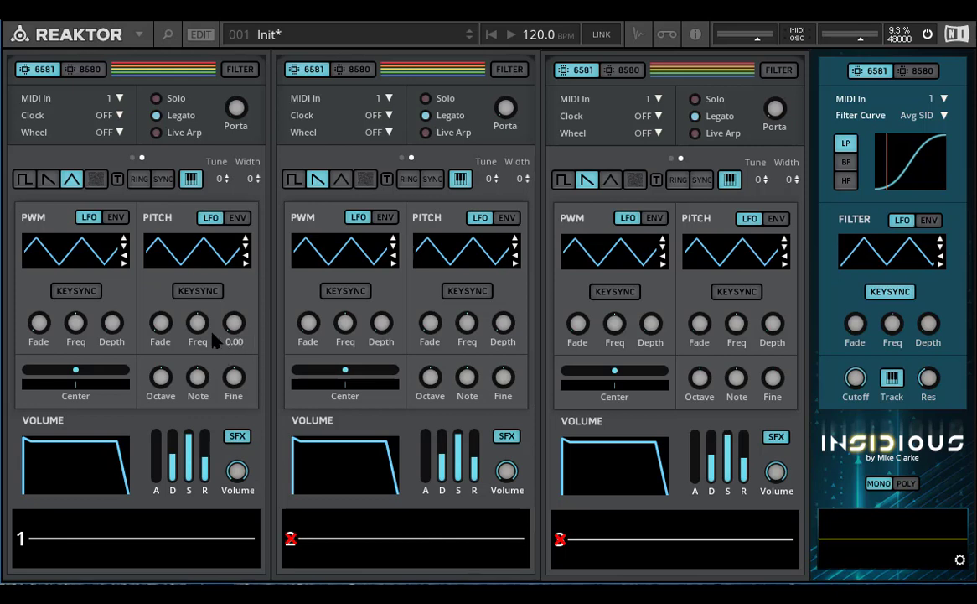
# Try different depth and frequency amounts on voice 1's pitch LFO, returning the depth to zero
pyautogui.moveTo(235, 332); pyautogui.dragTo(223, 172)
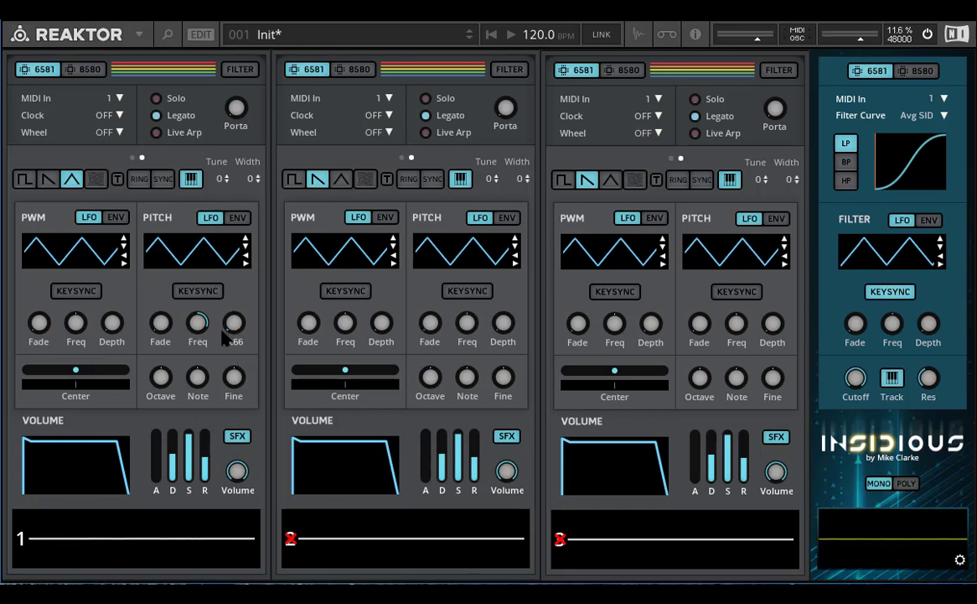
pyautogui.moveTo(200, 305); pyautogui.dragTo(232, 496)
pyautogui.moveTo(202, 313); pyautogui.dragTo(209, 285)
pyautogui.moveTo(211, 243); pyautogui.dragTo(213, 211)
pyautogui.moveTo(225, 315); pyautogui.dragTo(256, 408)
pyautogui.moveTo(208, 327)
# Assign voice 1's modulation wheel to Pitch LFO Depth
pyautogui.click(118, 132)
pyautogui.click(101, 205)
pyautogui.click(116, 131)
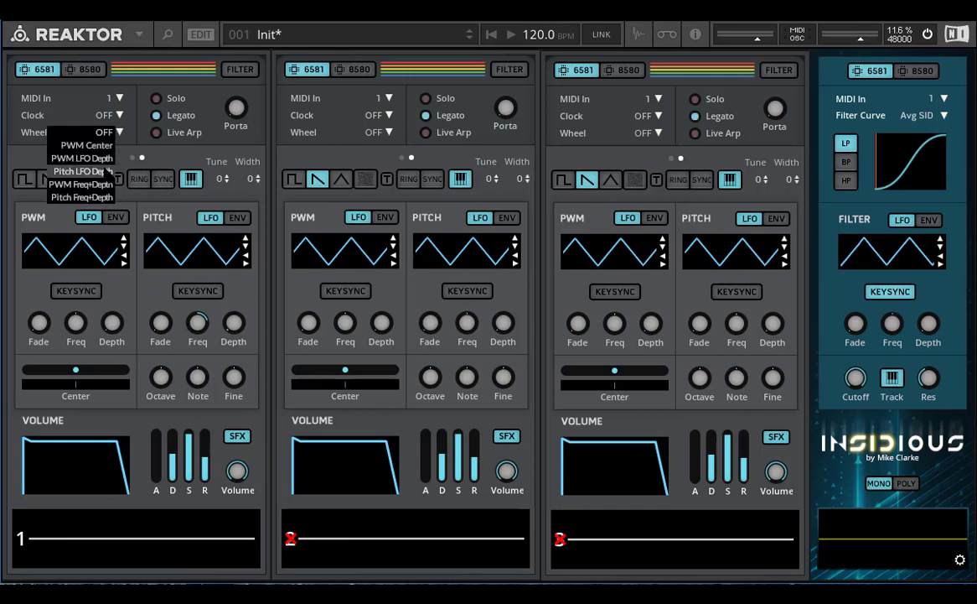
pyautogui.click(82, 171)
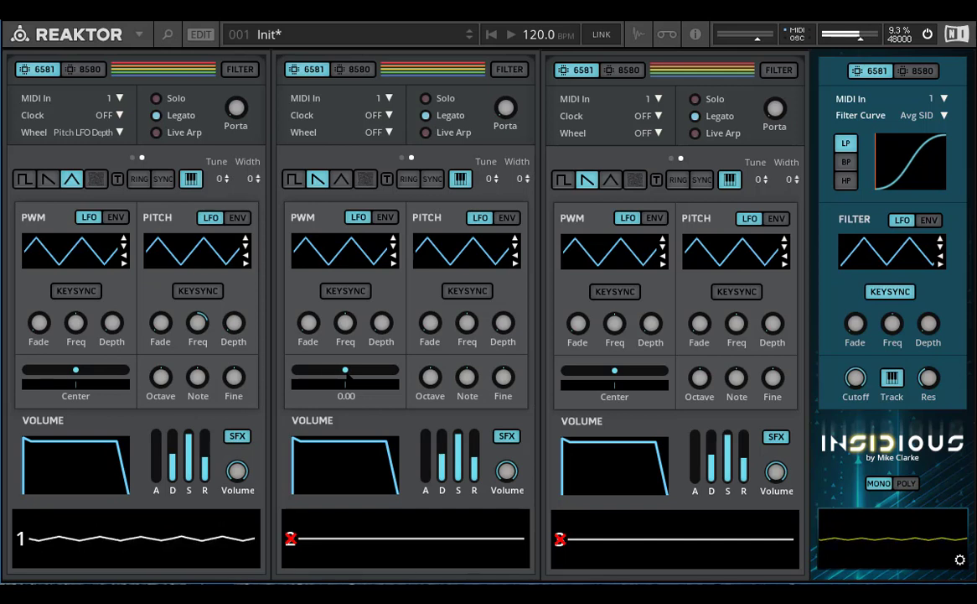
pyautogui.moveTo(186, 335); pyautogui.dragTo(189, 323)
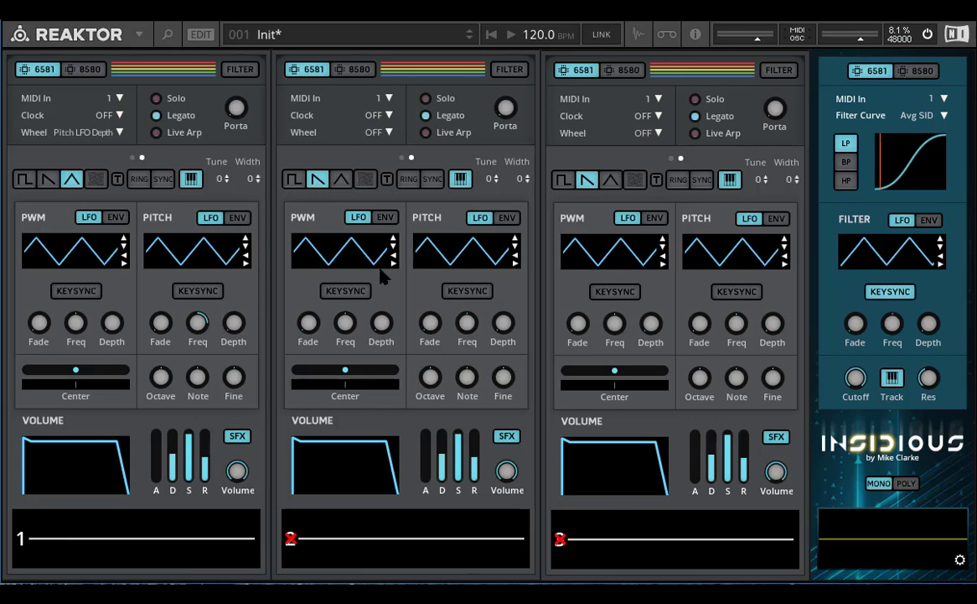
# Set voice 1's wheel assignment to OFF and its pitch LFO depth to 2.00
pyautogui.moveTo(241, 319)
pyautogui.mouseDown()
pyautogui.moveTo(252, 304)
pyautogui.moveTo(259, 313)
pyautogui.mouseUp()
pyautogui.click(92, 131)
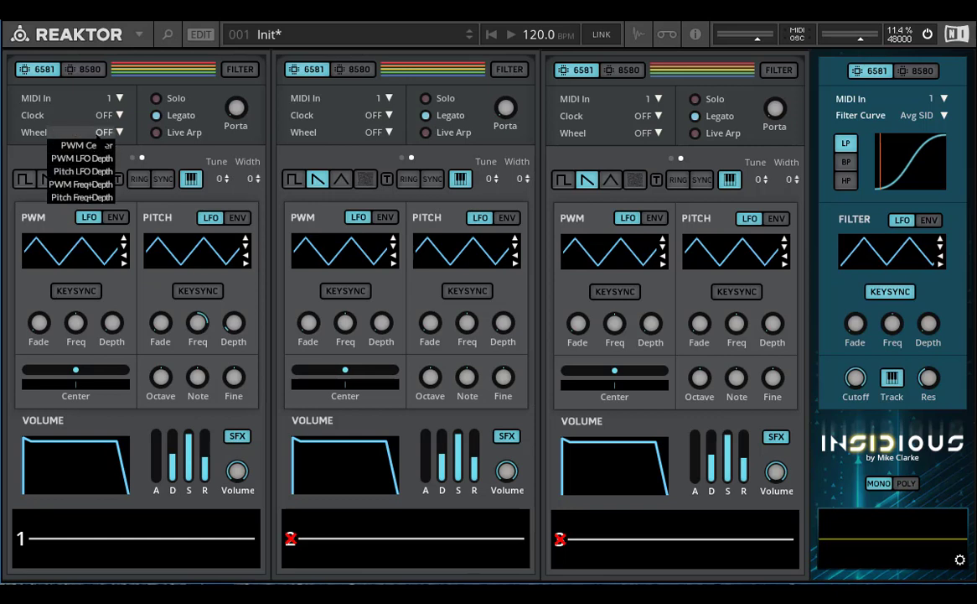
pyautogui.click(74, 120)
pyautogui.moveTo(241, 327); pyautogui.dragTo(245, 323)
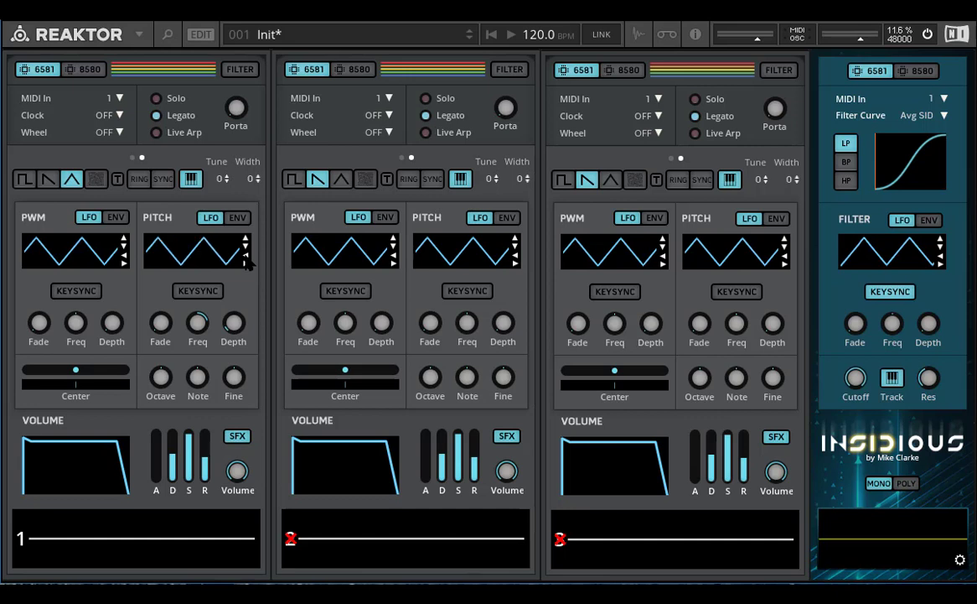
# Lower the frequency of voice 1's pitch LFO and turn on its KeySync
pyautogui.click(203, 293)
pyautogui.click(202, 294)
pyautogui.moveTo(204, 342); pyautogui.dragTo(206, 342)
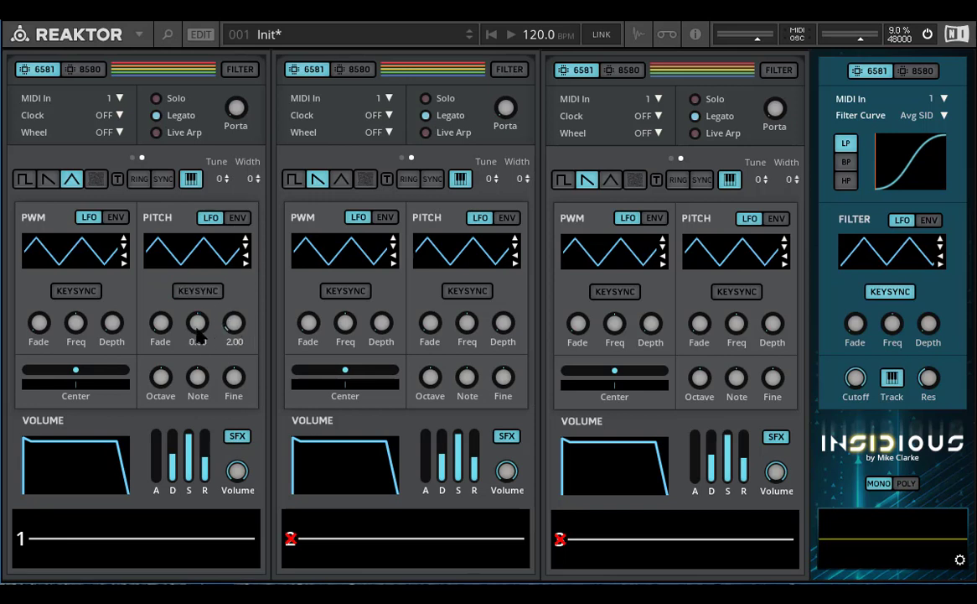
pyautogui.moveTo(201, 326); pyautogui.dragTo(201, 317)
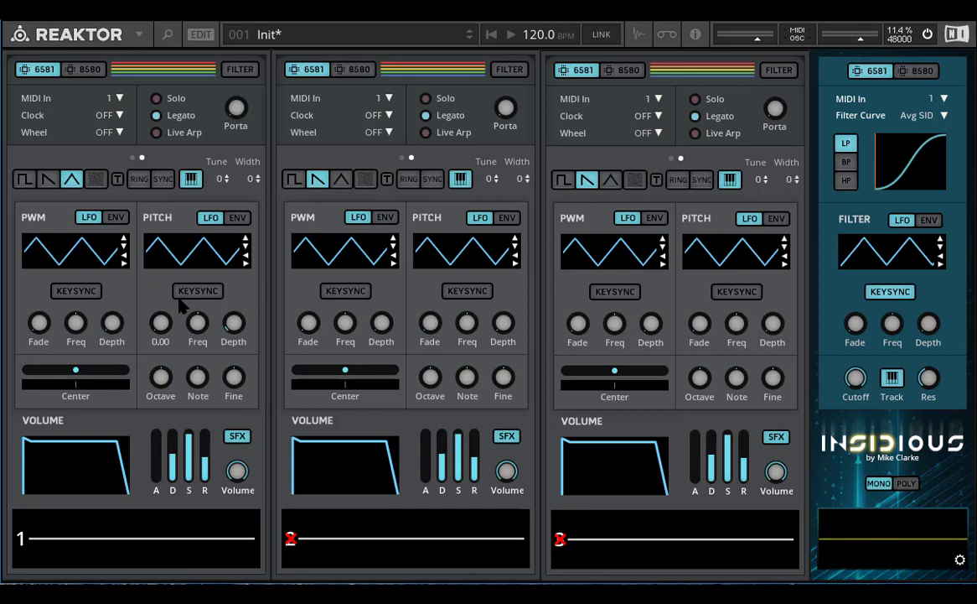
pyautogui.click(191, 290)
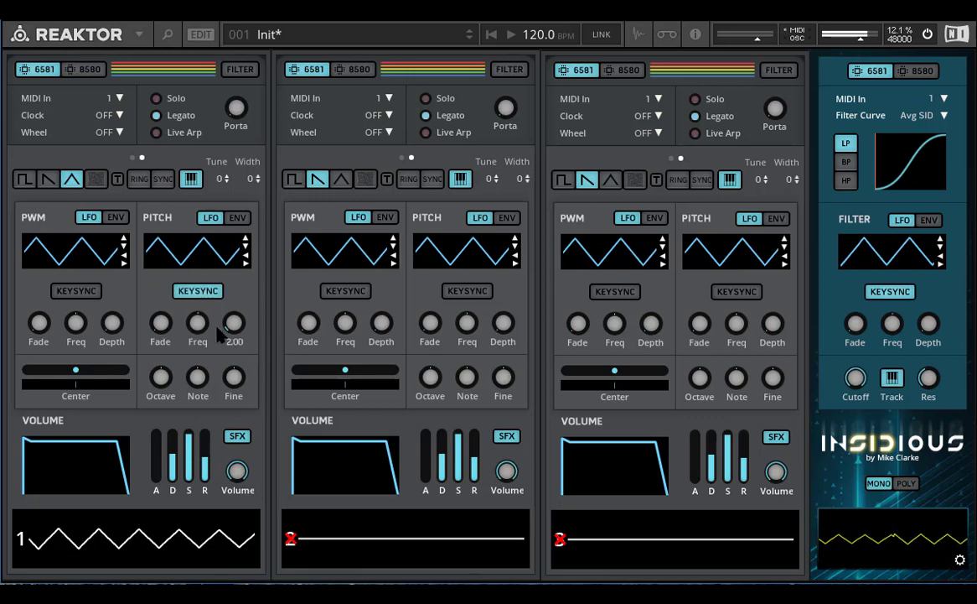
# Set voice 1's pitch LFO frequency to 1.28 and its depth to 6.00, keeping KeySync on
pyautogui.moveTo(199, 325); pyautogui.dragTo(205, 306)
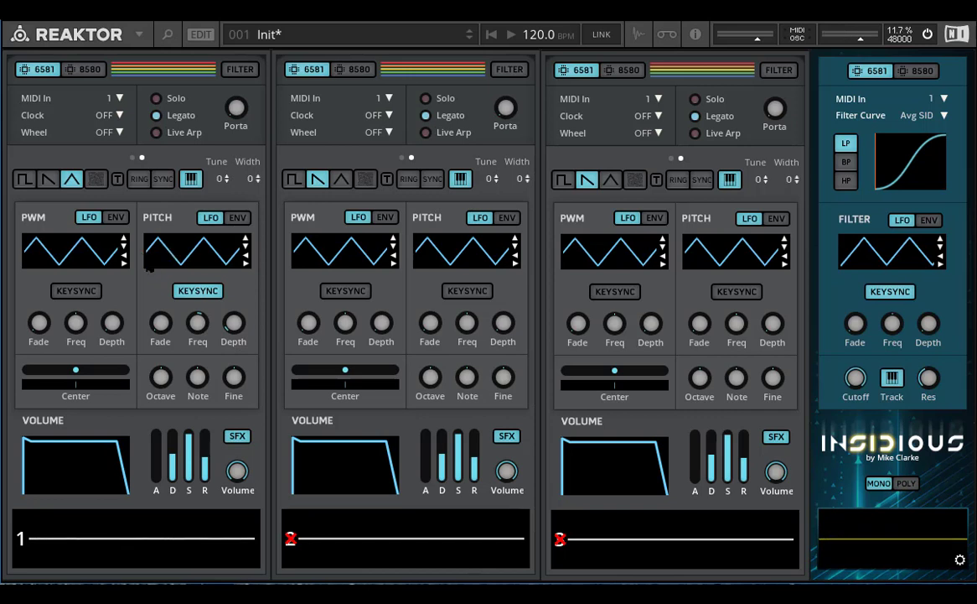
pyautogui.moveTo(225, 323)
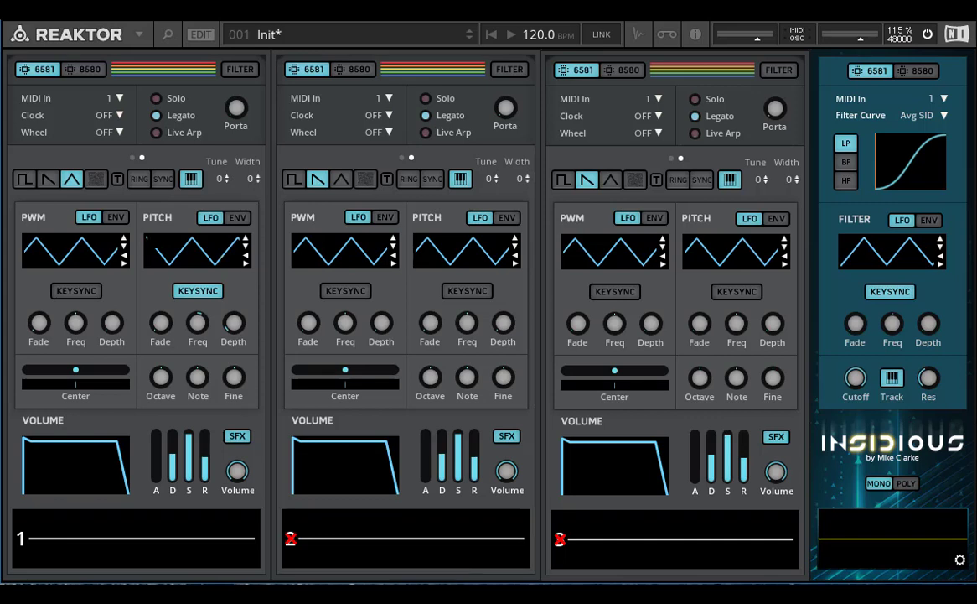
pyautogui.click(191, 290)
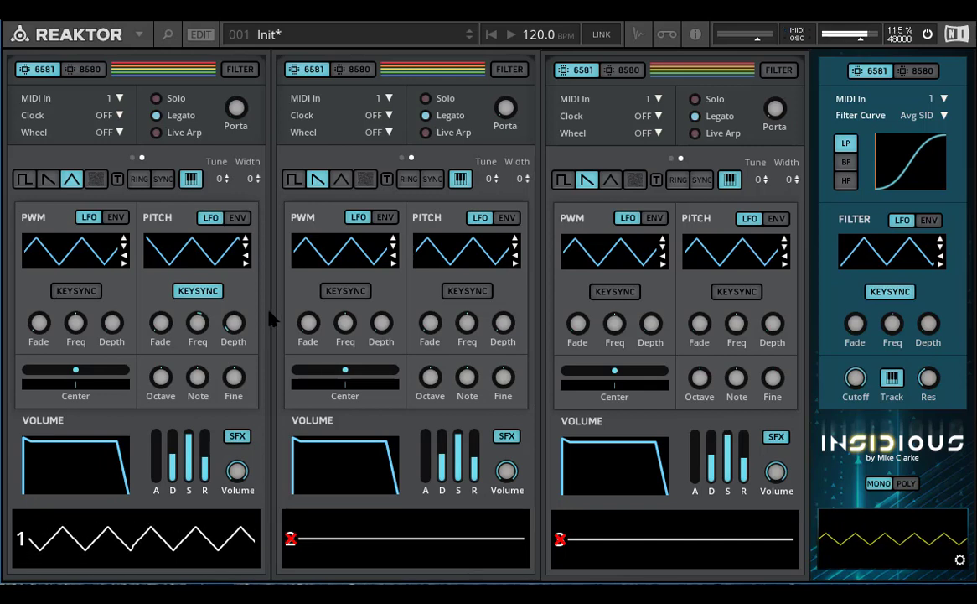
pyautogui.moveTo(241, 341)
pyautogui.moveTo(249, 300); pyautogui.dragTo(270, 373)
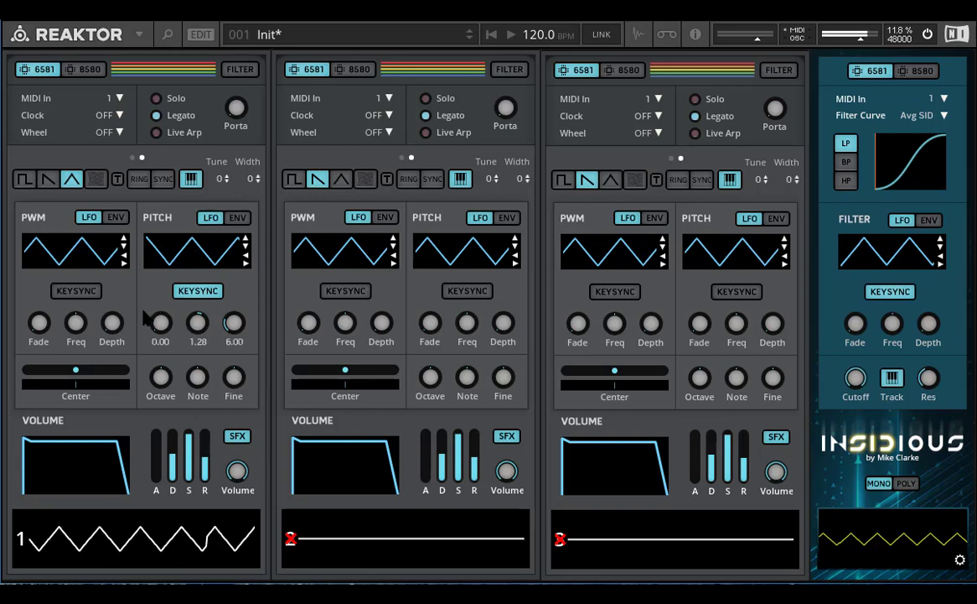
# Raise voice 1's pitch LFO frequency and set its fade to 0.99 for a delayed vibrato
pyautogui.moveTo(198, 321)
pyautogui.mouseDown()
pyautogui.moveTo(216, 248)
pyautogui.moveTo(198, 328)
pyautogui.mouseUp()
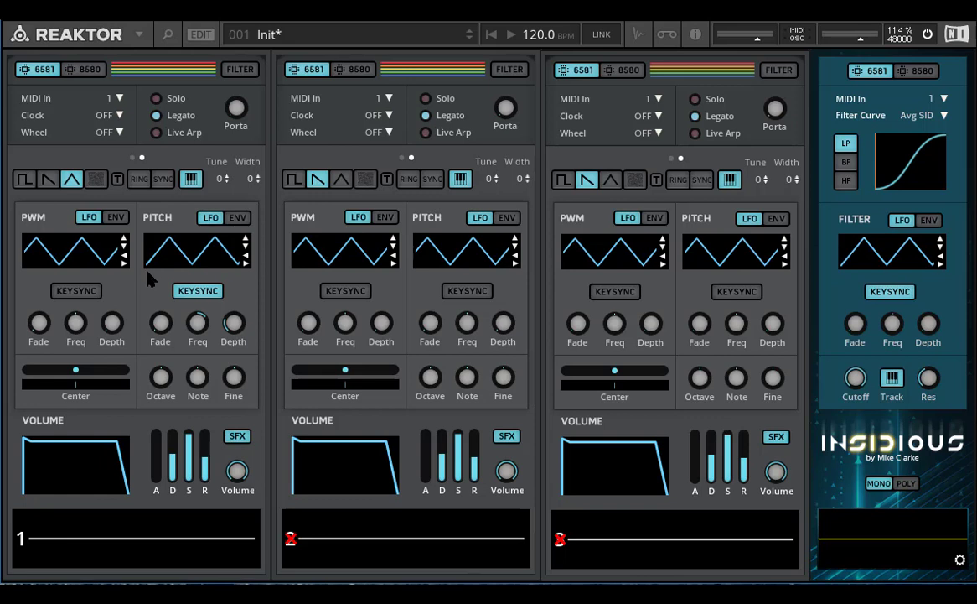
pyautogui.moveTo(196, 318); pyautogui.dragTo(304, 369)
pyautogui.moveTo(166, 332)
pyautogui.moveTo(243, 333)
pyautogui.moveTo(198, 328); pyautogui.dragTo(190, 279)
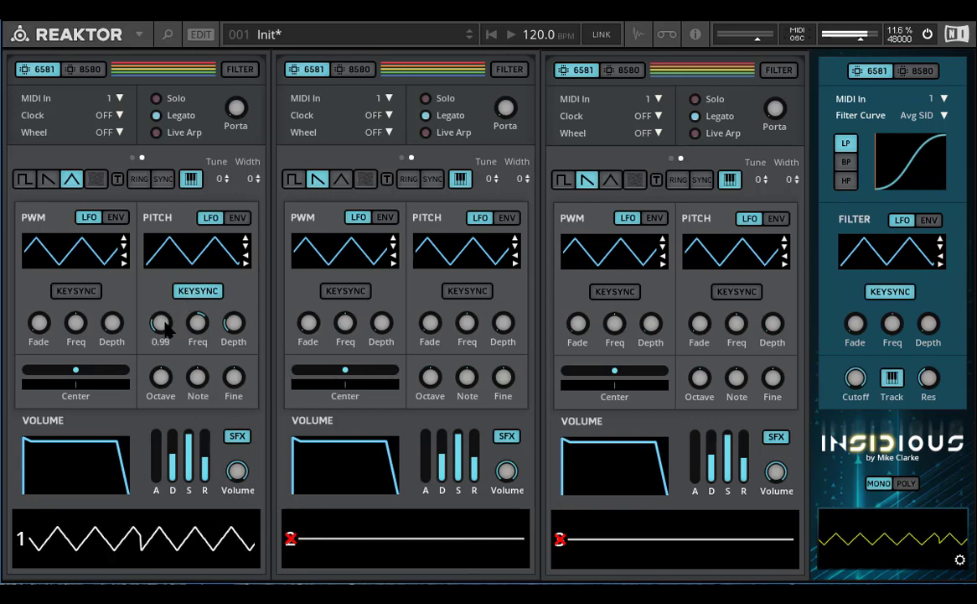
pyautogui.moveTo(196, 321); pyautogui.dragTo(207, 274)
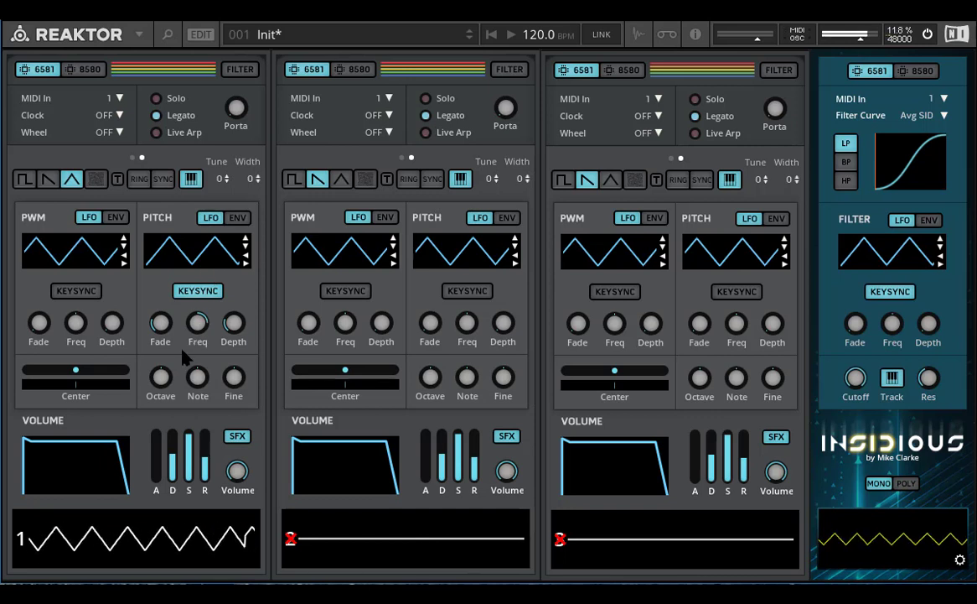
pyautogui.moveTo(159, 331); pyautogui.dragTo(163, 327)
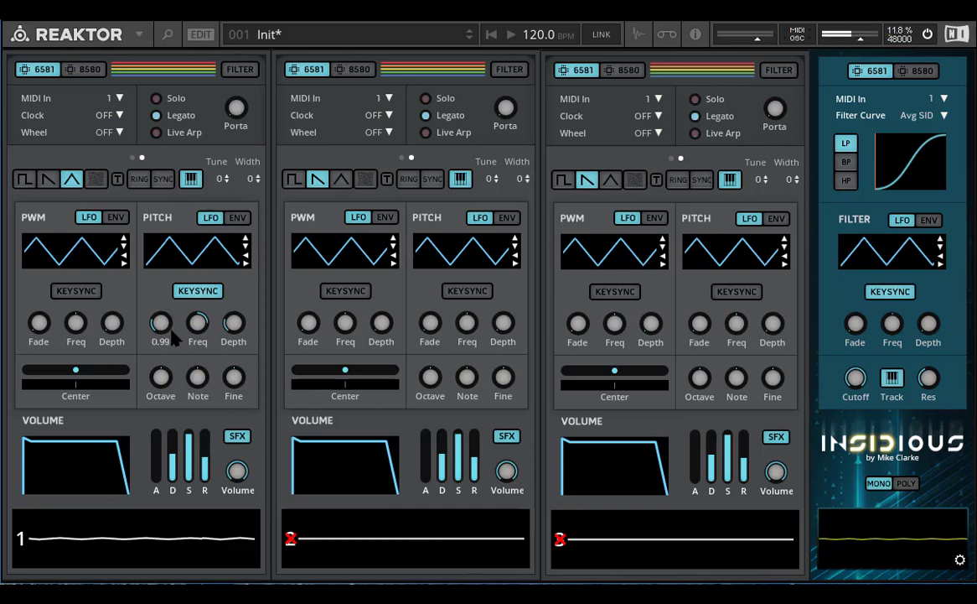
# Load the Mega Apocalypse Lead preset from the embedded Rob Hubbard bank
pyautogui.click(424, 37)
pyautogui.moveTo(391, 58)
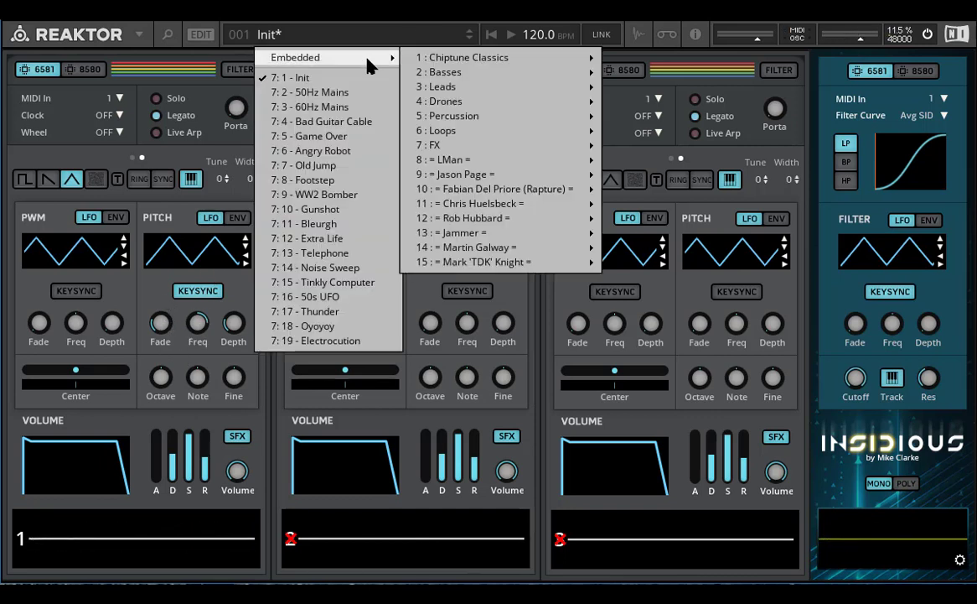
pyautogui.moveTo(541, 221)
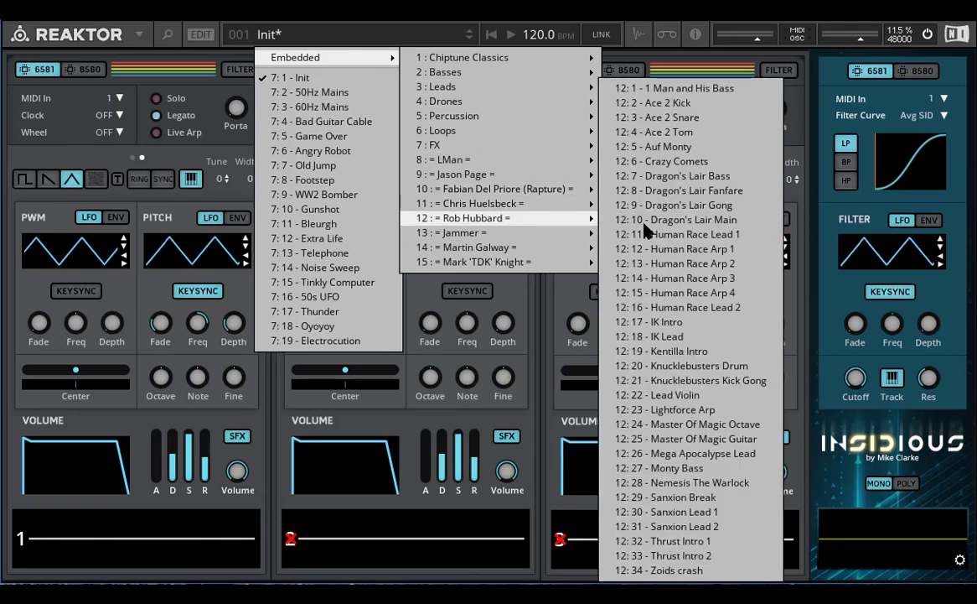
pyautogui.click(737, 455)
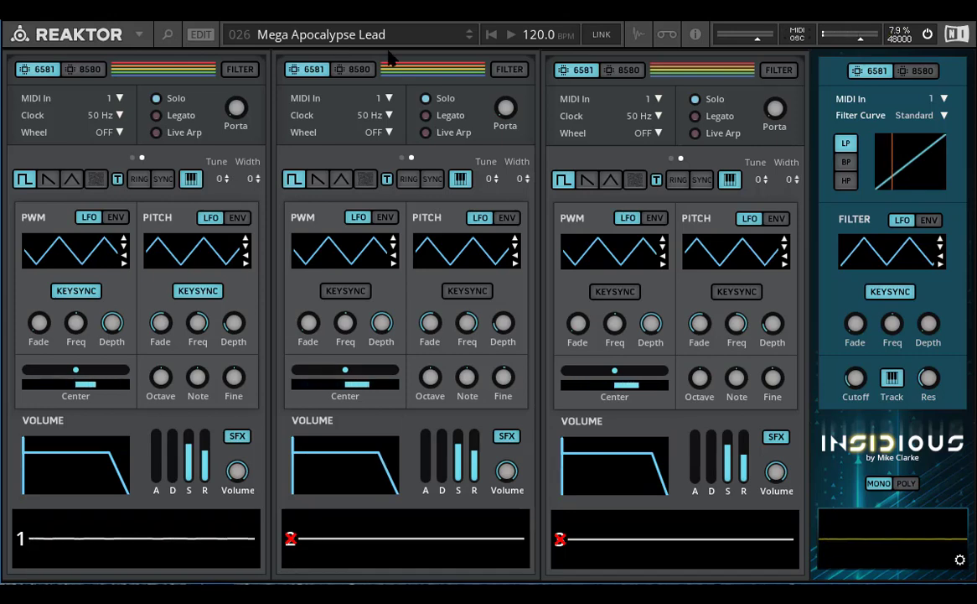
# Reload the Init preset and give voice 1 a triangle waveform with its pitch modulation in envelope mode
pyautogui.click(368, 34)
pyautogui.moveTo(352, 57)
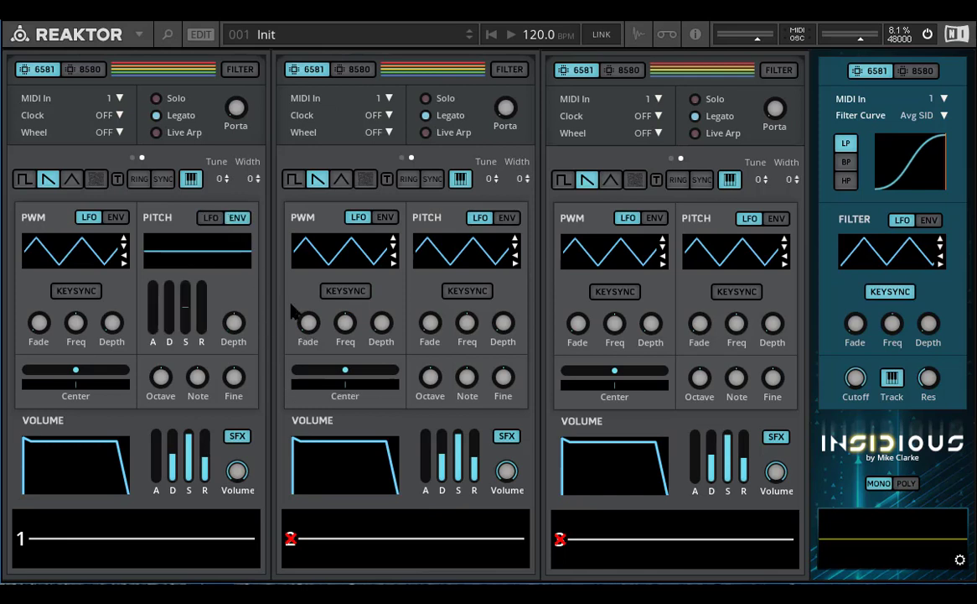
pyautogui.click(73, 178)
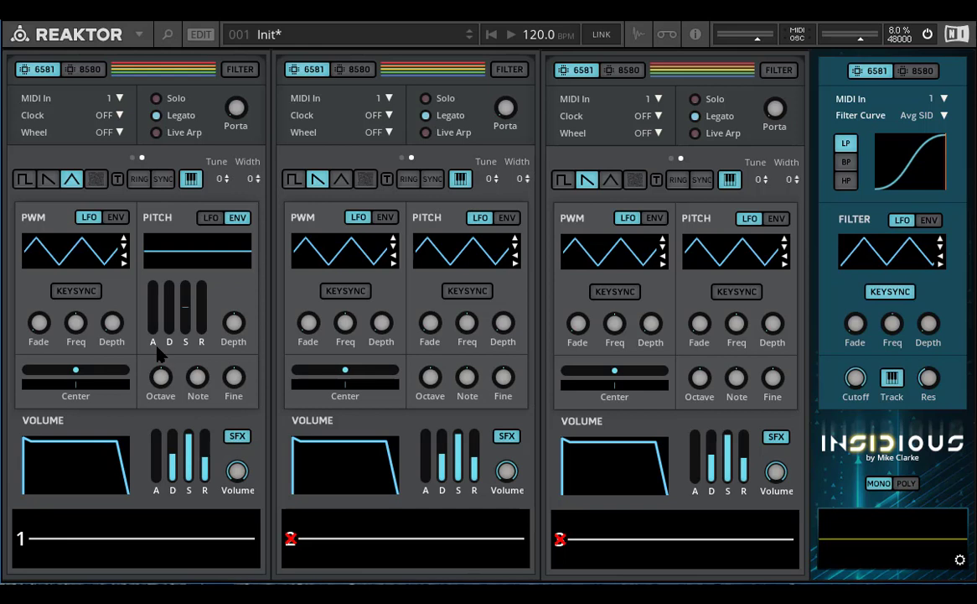
# Set voice 1's pitch envelope depth to 24.00 and raise its decay slightly
pyautogui.moveTo(237, 335)
pyautogui.moveTo(238, 326); pyautogui.dragTo(262, 144)
pyautogui.moveTo(171, 327)
pyautogui.moveTo(170, 317); pyautogui.dragTo(179, 293)
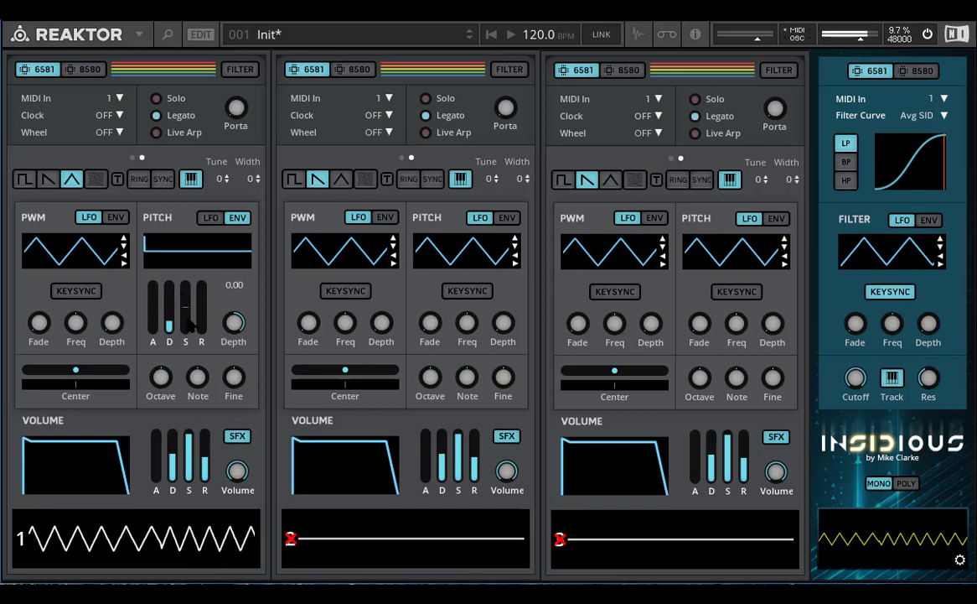
# Lower the sustain of voice 1's pitch envelope to its minimum and raise its release to maximum
pyautogui.moveTo(188, 319); pyautogui.dragTo(186, 304)
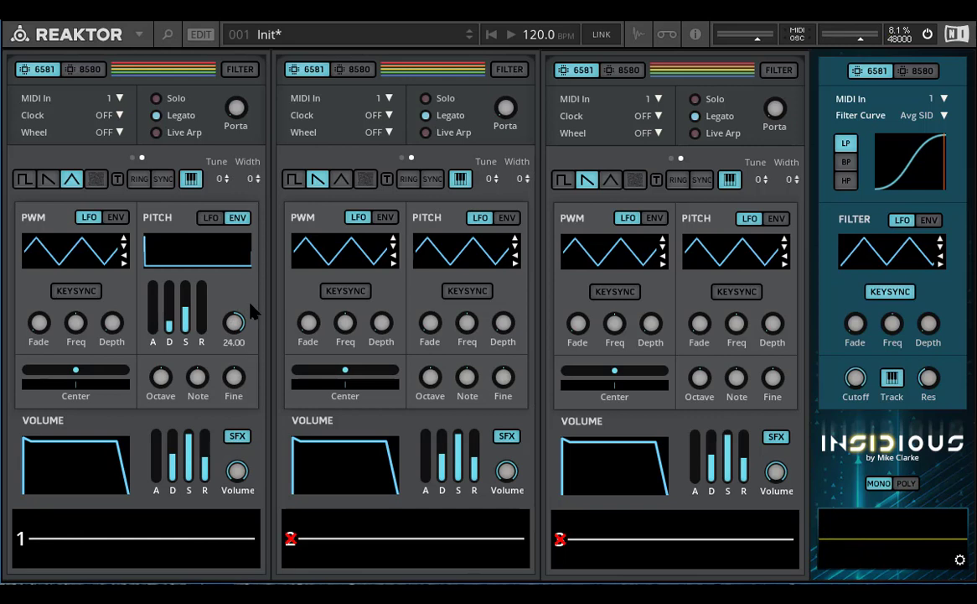
pyautogui.moveTo(192, 324)
pyautogui.moveTo(204, 295); pyautogui.dragTo(235, 287)
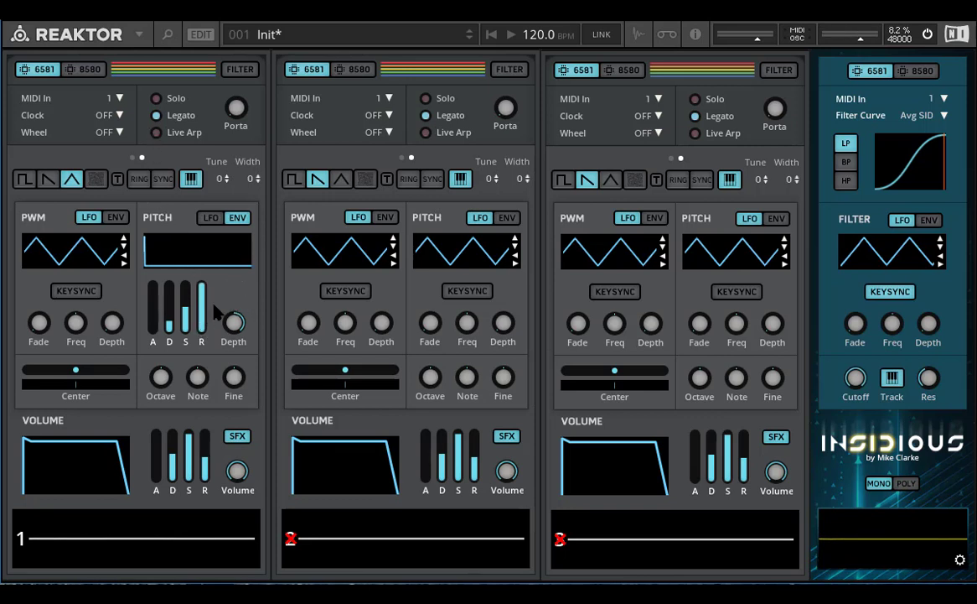
pyautogui.moveTo(200, 304); pyautogui.dragTo(210, 279)
pyautogui.moveTo(198, 378)
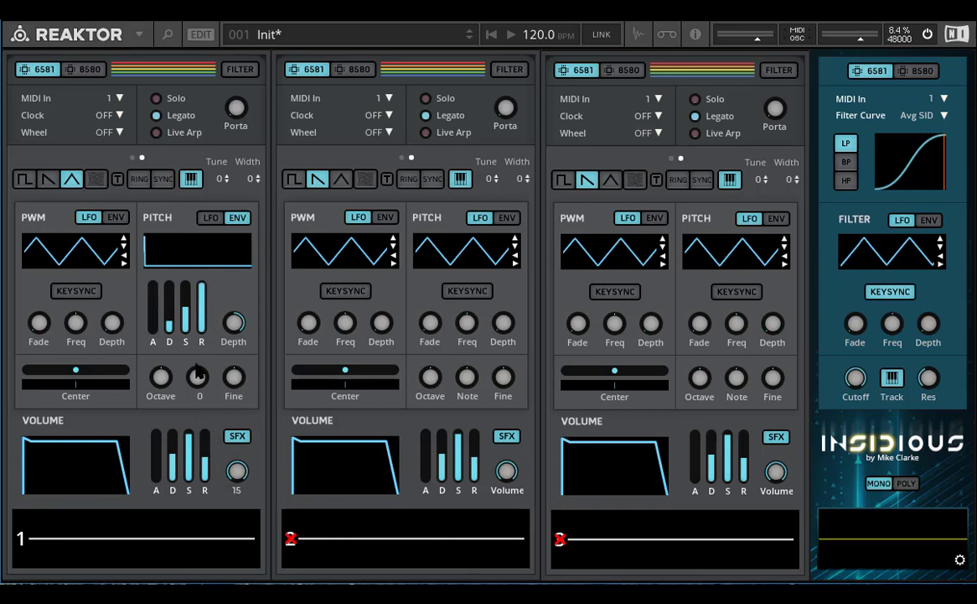